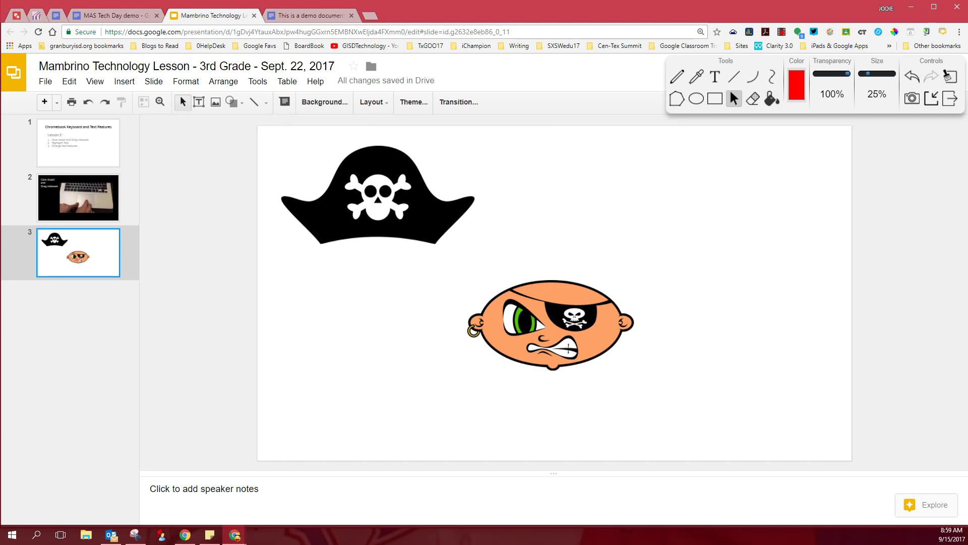
Move the pirate hat image onto the top of the pirate's head on slide 3
left_click(377, 196)
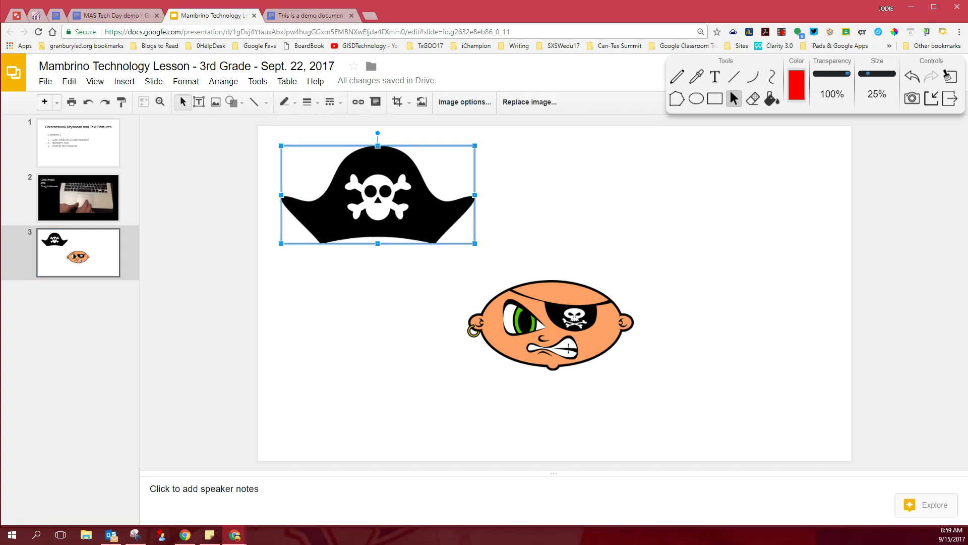
left_click_drag(377, 197, 550, 254)
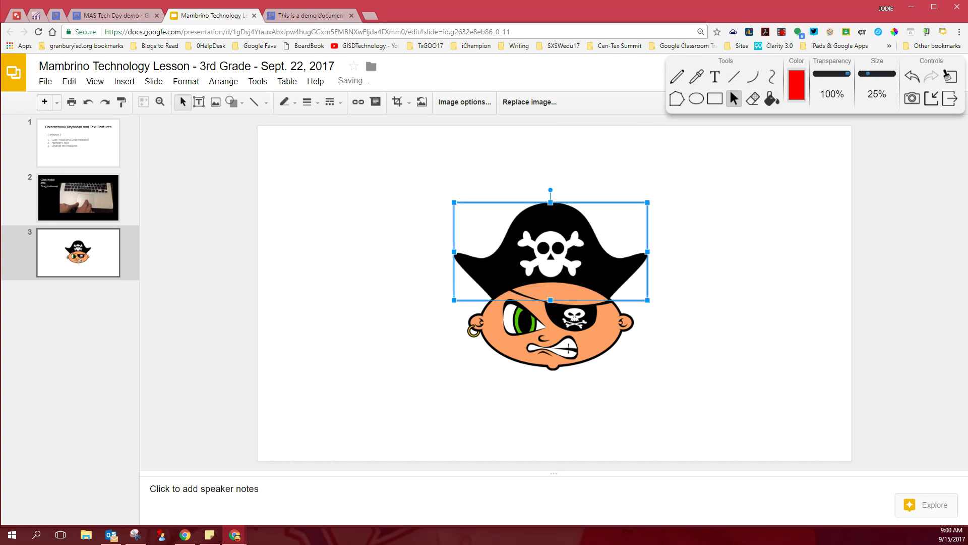
key("Escape")
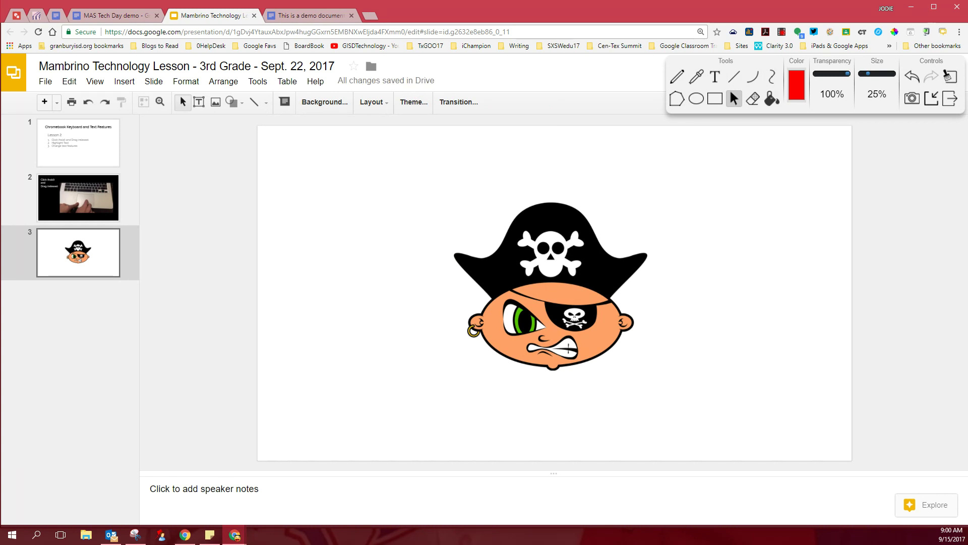
Pull the pirate hat away to the slide's upper-left area and place it back on the pirate's head
left_click_drag(551, 242, 392, 193)
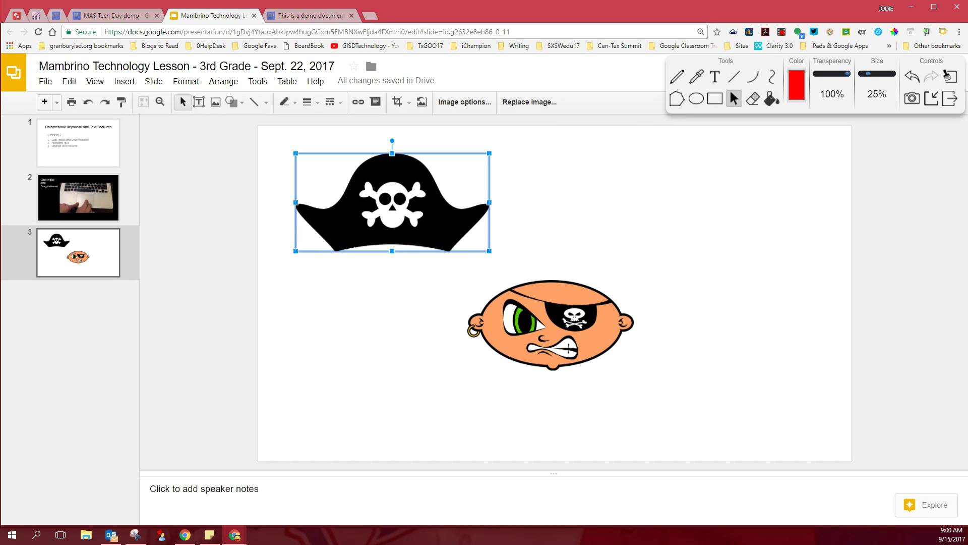
left_click_drag(393, 202, 554, 249)
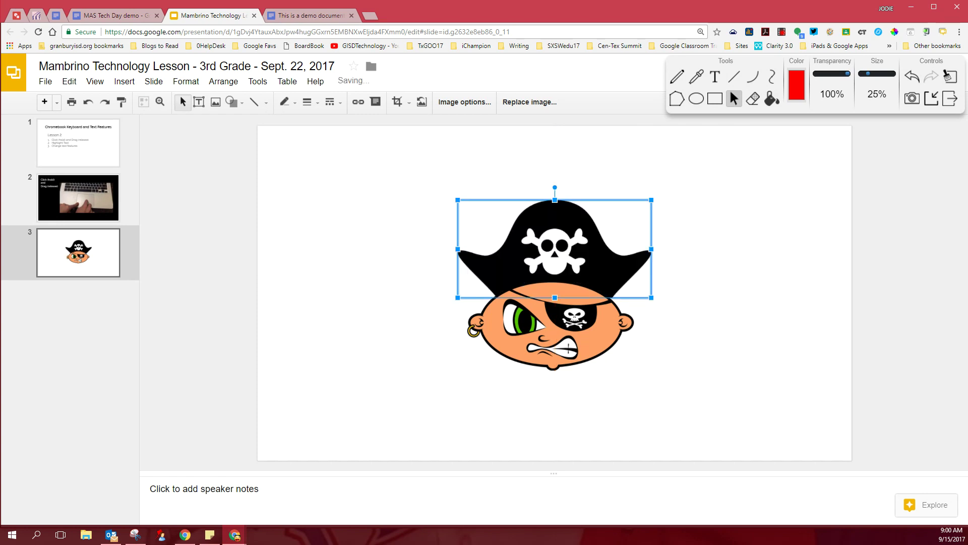
key("Escape")
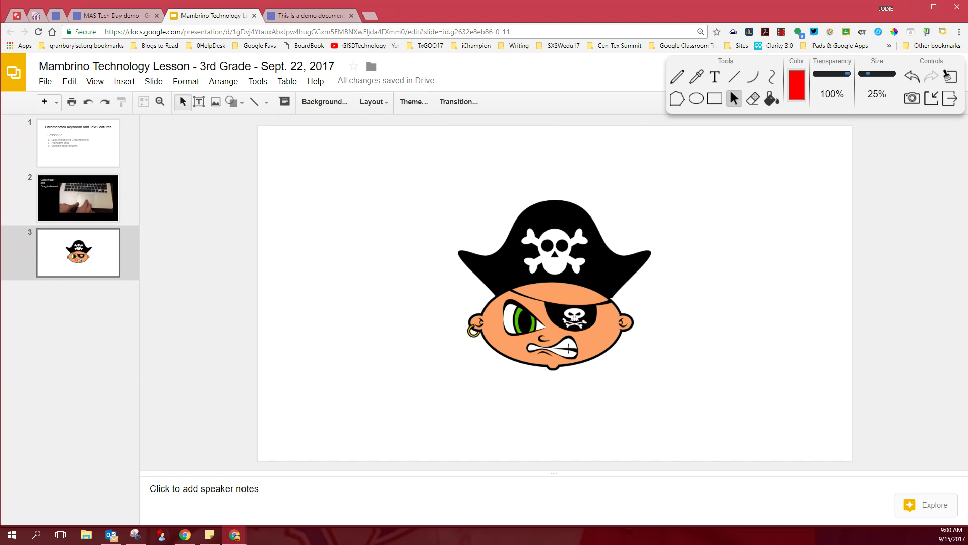
Switch to the demo document and set the text color of the title "Paw Paw" to purple
key("ctrl+Tab")
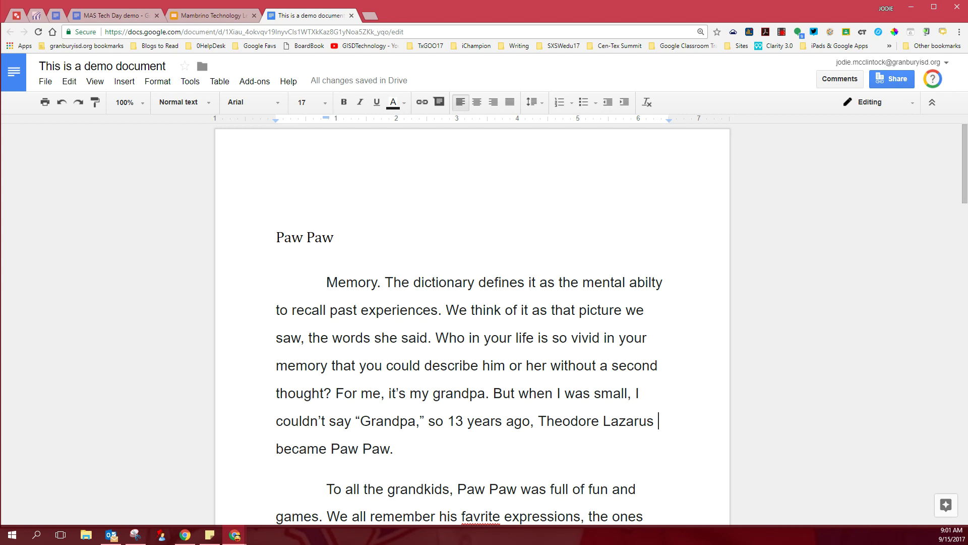
left_click(333, 237)
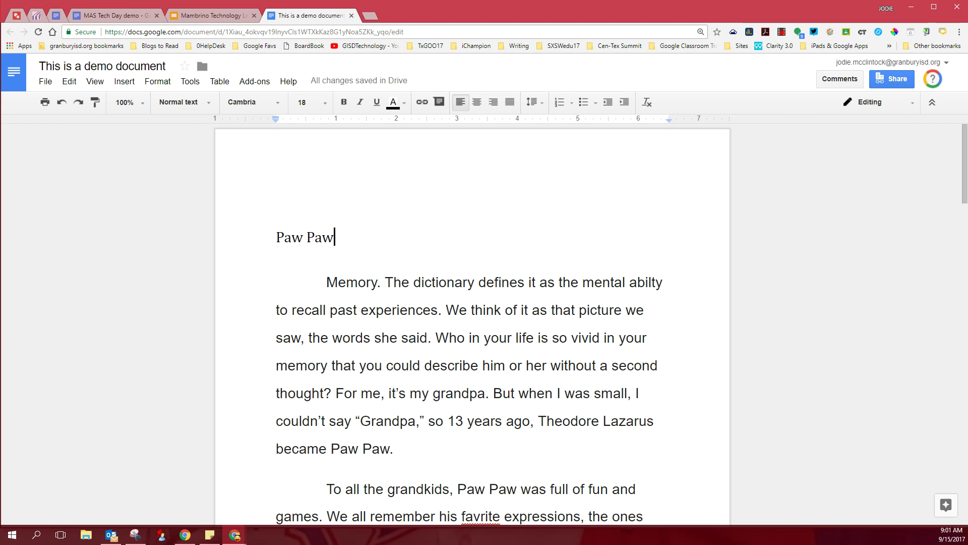
key("shift+Left")
key("shift+Left")
key("shift+Left")
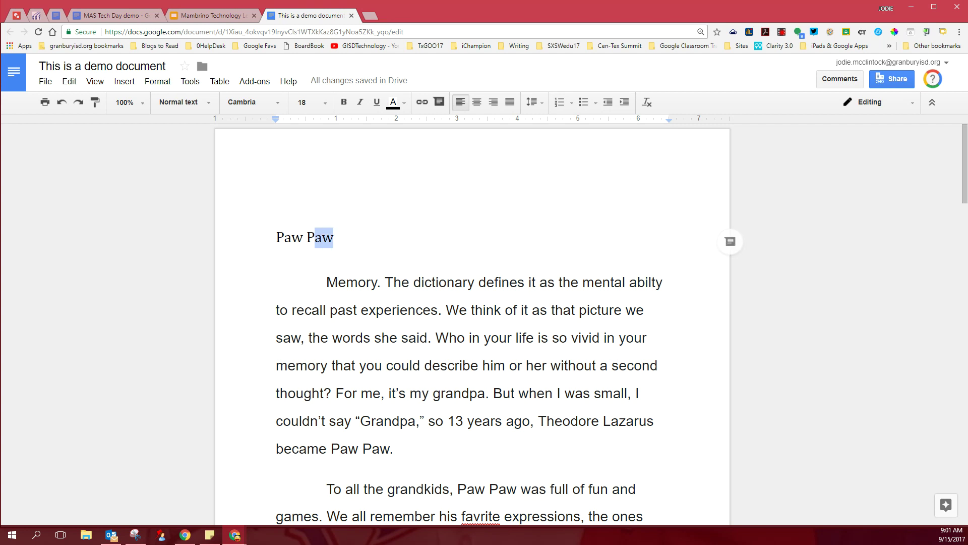
key("shift+Left")
key("shift+Left")
key("shift+Left")
key("shift+Left")
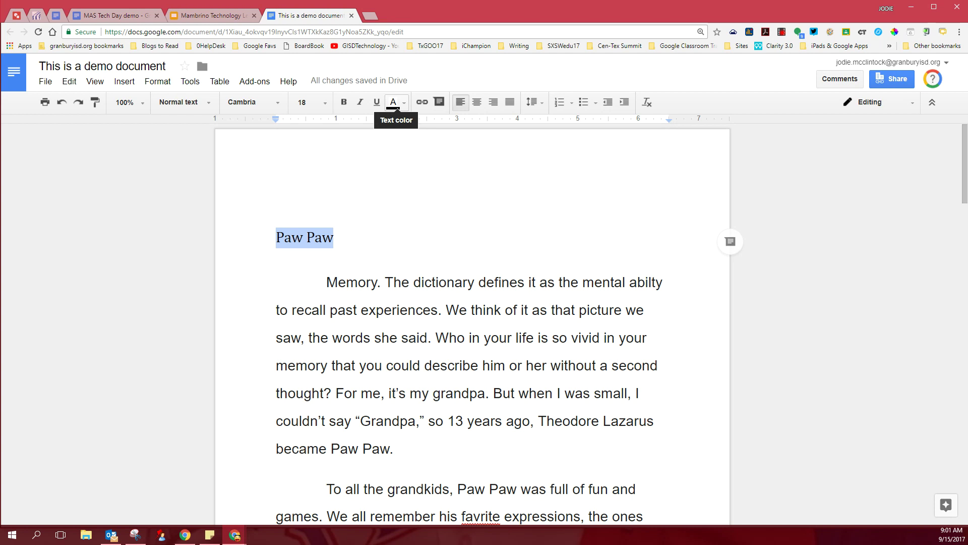
left_click(393, 103)
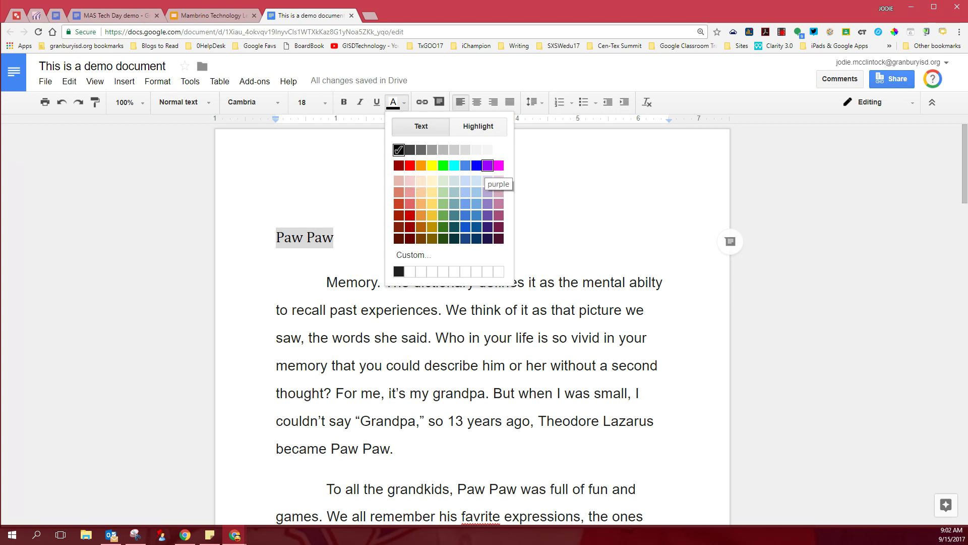
left_click(487, 165)
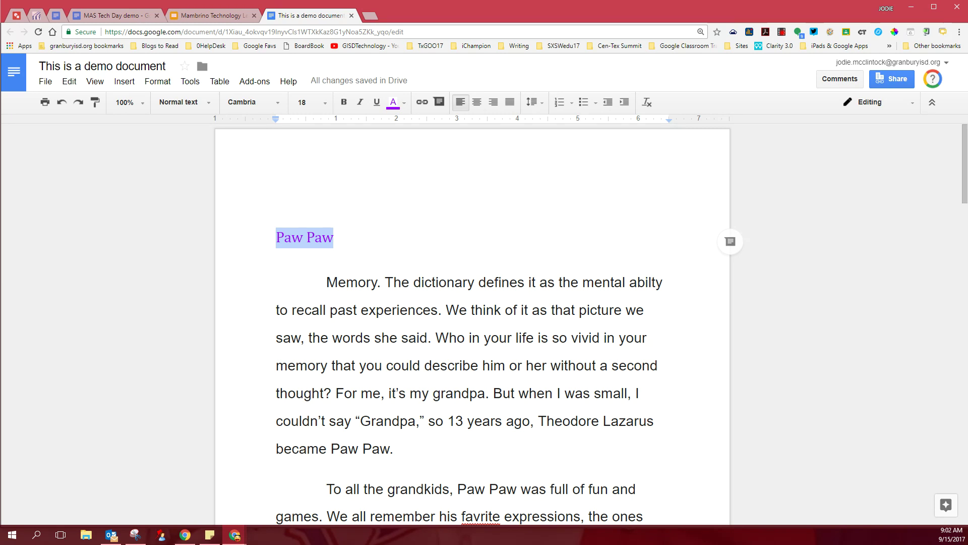
left_click(394, 282)
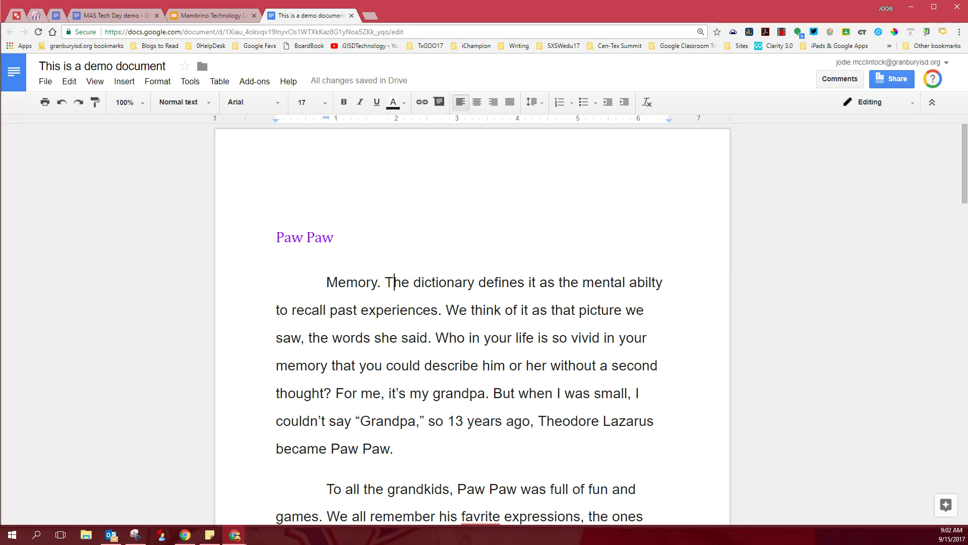
Color the words "Memory. The dictionary defines" at the start of the first paragraph light yellow
left_click(327, 282)
key("shift+Right")
key("shift+Right")
key("shift+Right")
key("shift+Right")
key("shift+Right")
key("shift+Right")
key("shift+Right")
key("shift+Right")
key("shift+Right")
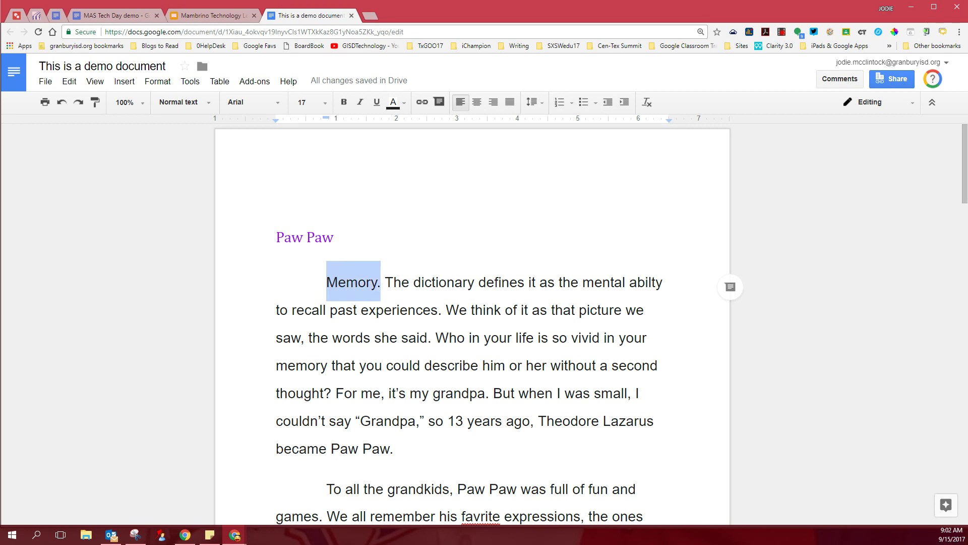
key("shift+Right")
key("shift+Right")
key("shift+Right")
key("shift+Right")
key("shift+Right")
key("shift+Right")
key("shift+Right")
key("shift+Right")
key("shift+Right")
key("shift+Right")
key("shift+Right")
key("shift+Right")
key("shift+Right")
key("shift+Right")
key("shift+Right")
key("shift+Right")
key("shift+Right")
key("shift+Right")
key("shift+Right")
key("shift+Right")
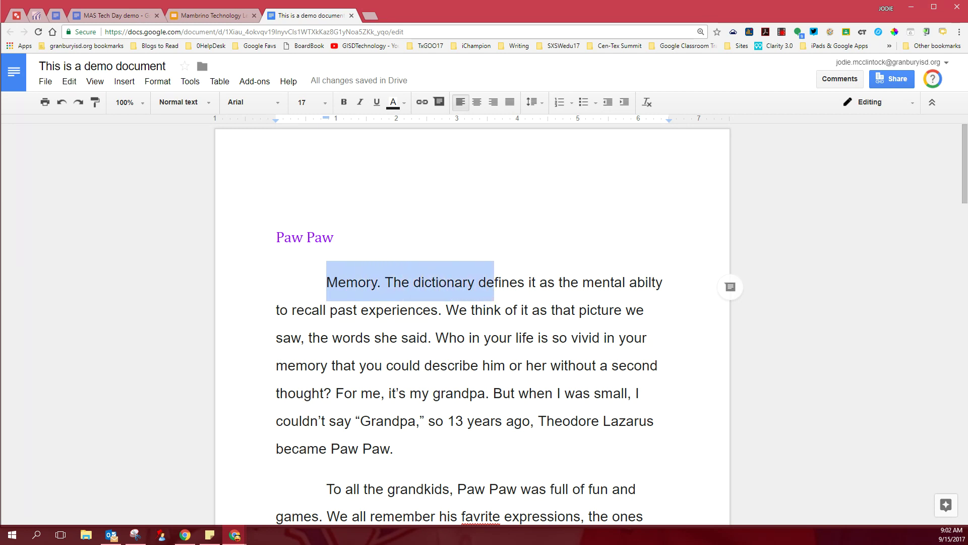
key("shift+Right")
key("shift+Right")
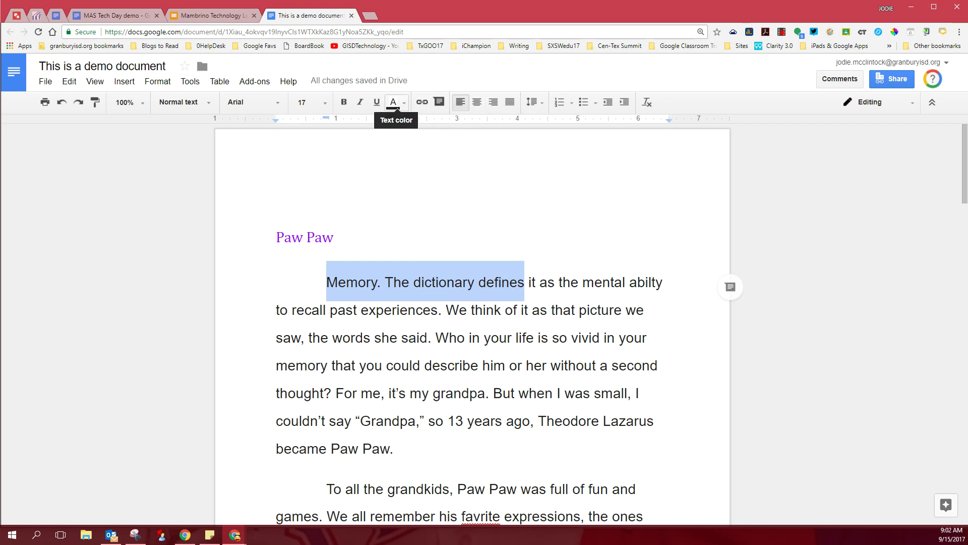
left_click(393, 101)
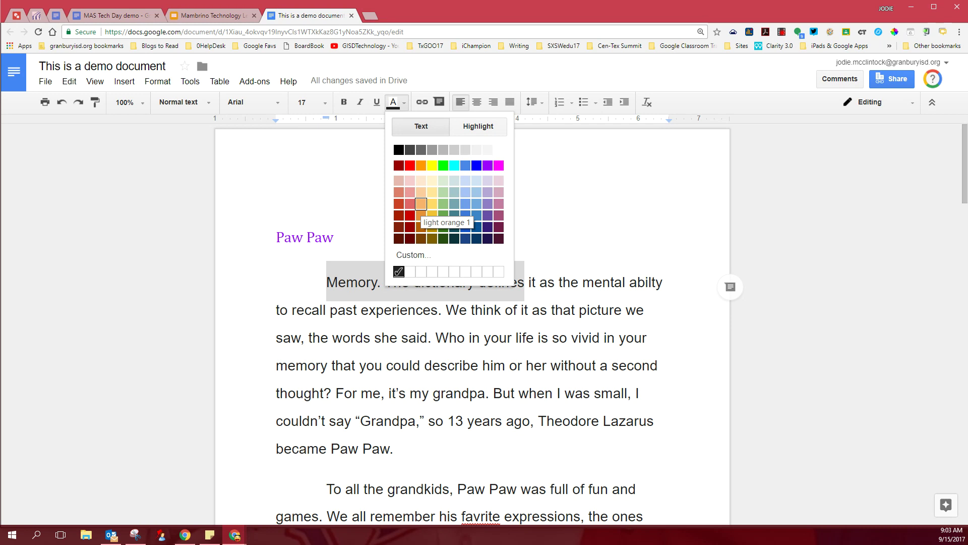
left_click(432, 204)
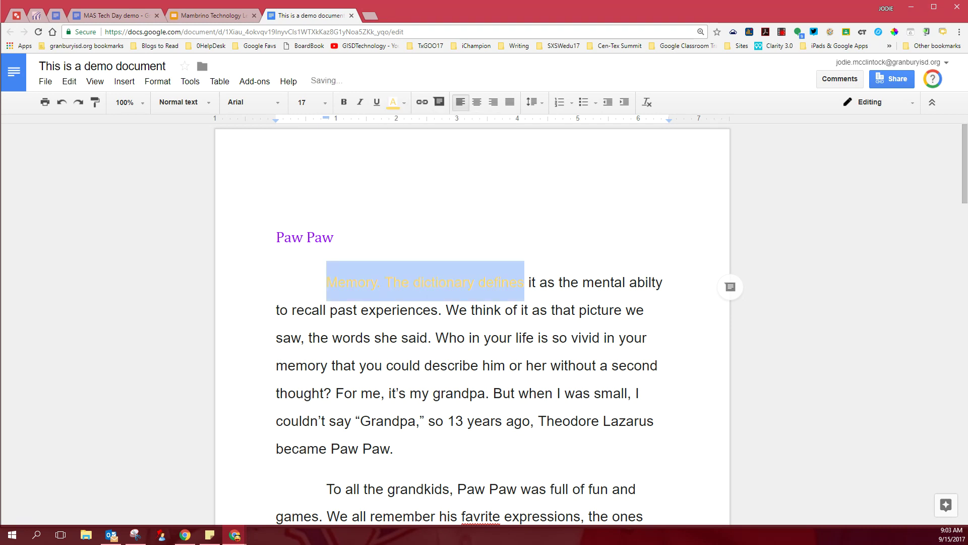
left_click(277, 206)
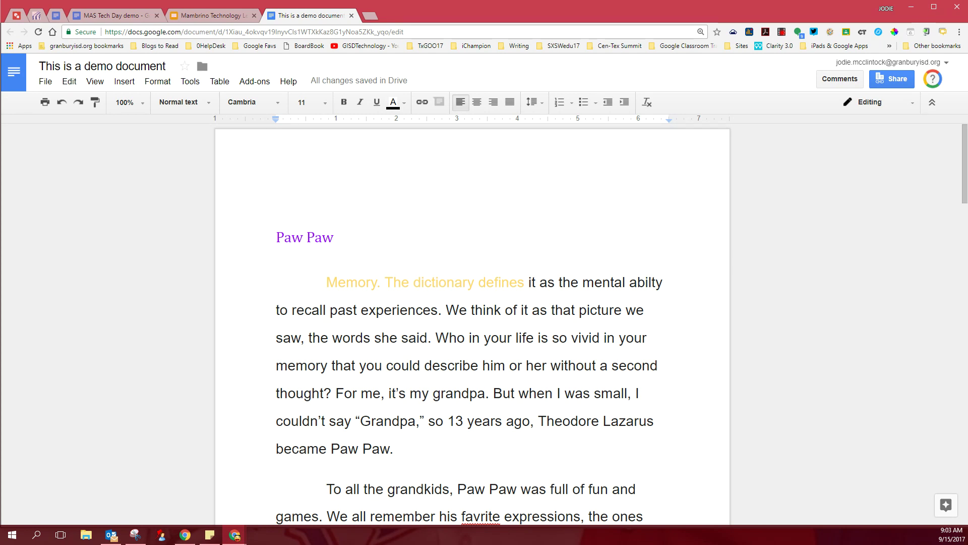
Make the word "mental" in the first paragraph bold and italic
left_click_drag(626, 282, 582, 282)
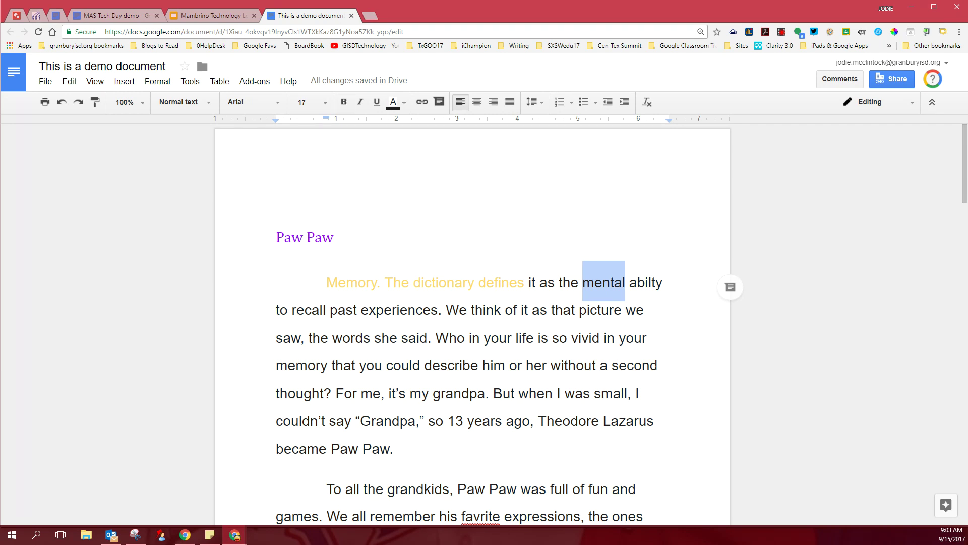
left_click(344, 102)
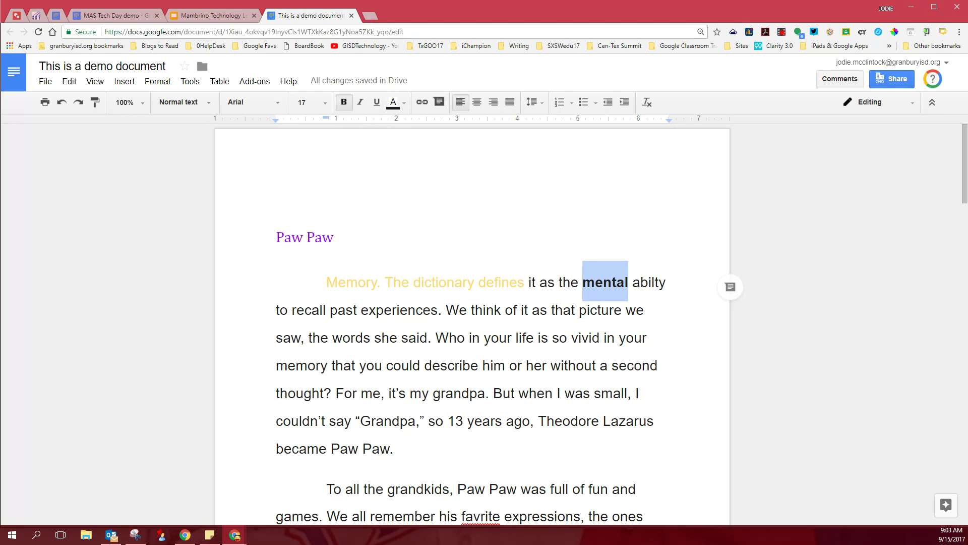
left_click(360, 102)
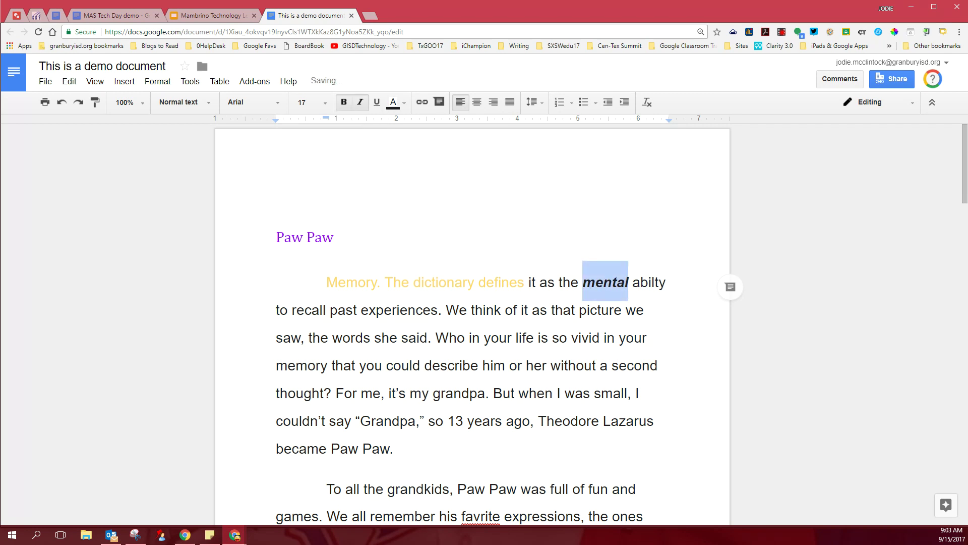
left_click(334, 237)
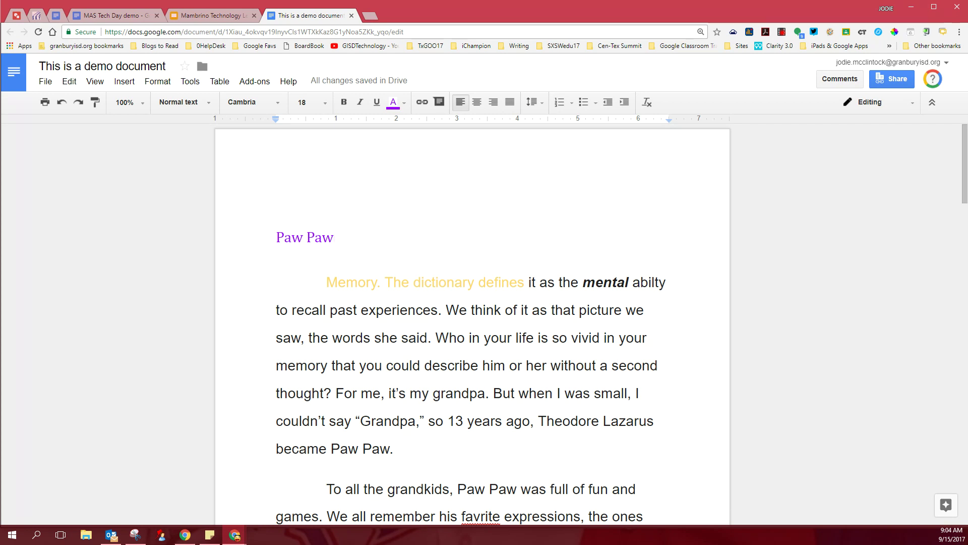
Underline the word "experiences" in the first paragraph
left_click_drag(439, 310, 360, 310)
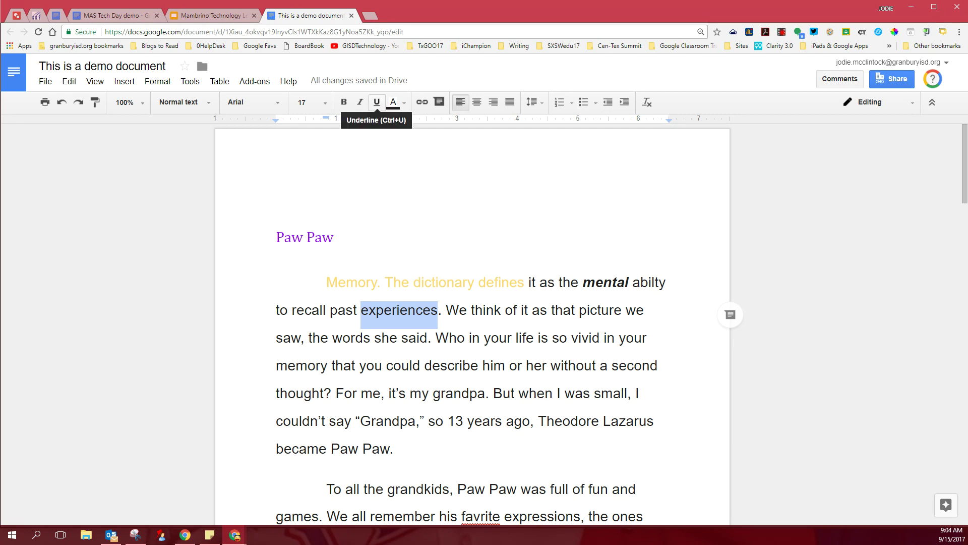
left_click(376, 102)
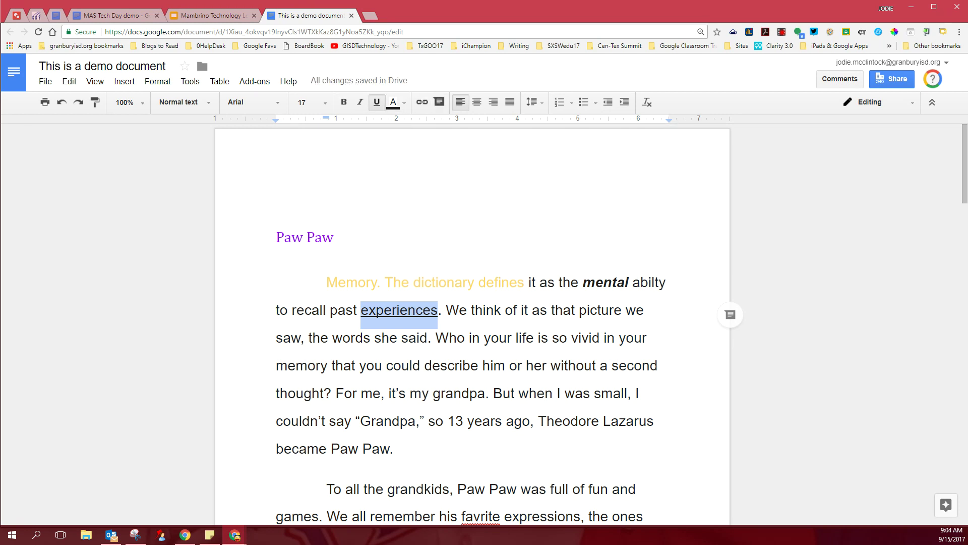
left_click(460, 310)
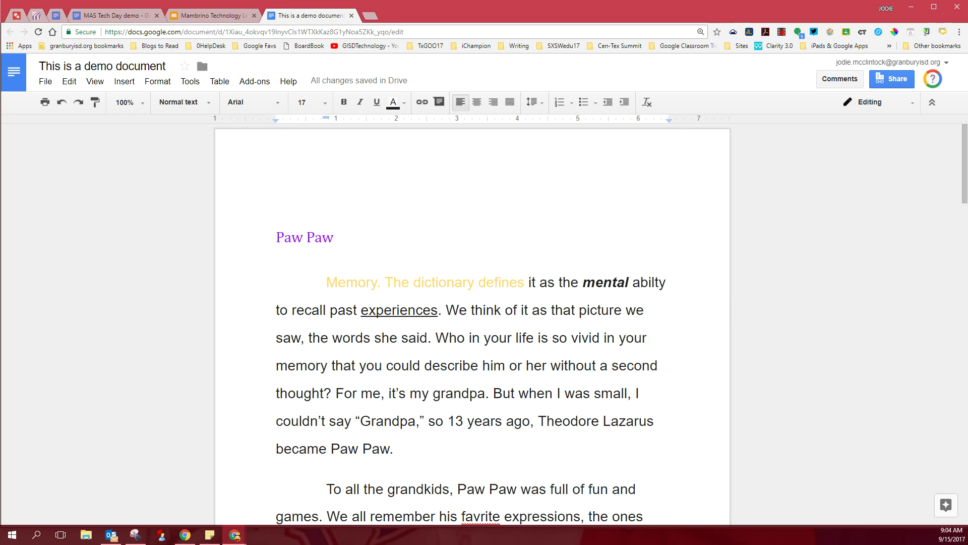
Center-align the title "Paw Paw" on the page
left_click(335, 237)
key("shift+Left")
key("shift+Left")
key("shift+Left")
key("shift+Left")
key("shift+Left")
key("shift+Left")
key("shift+Left")
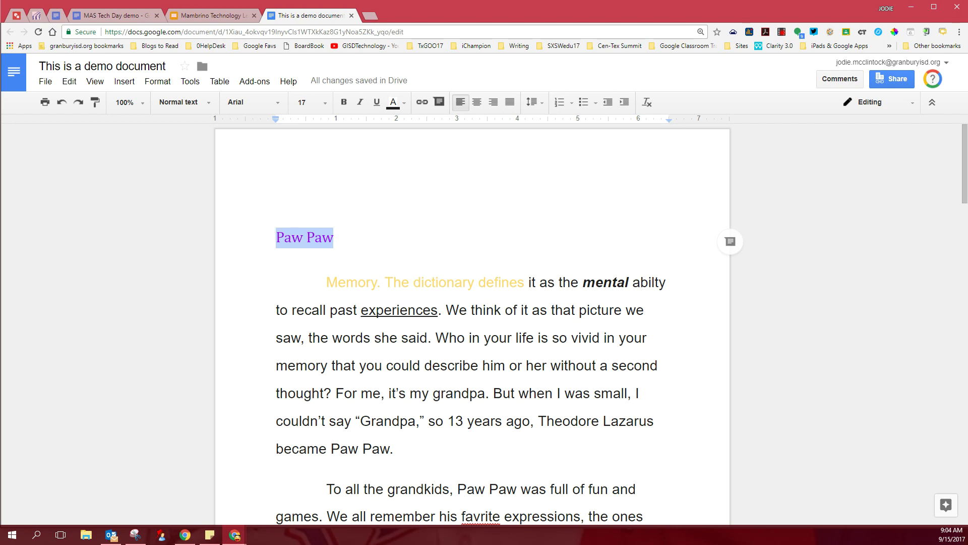
left_click(327, 282)
left_click_drag(335, 237, 275, 237)
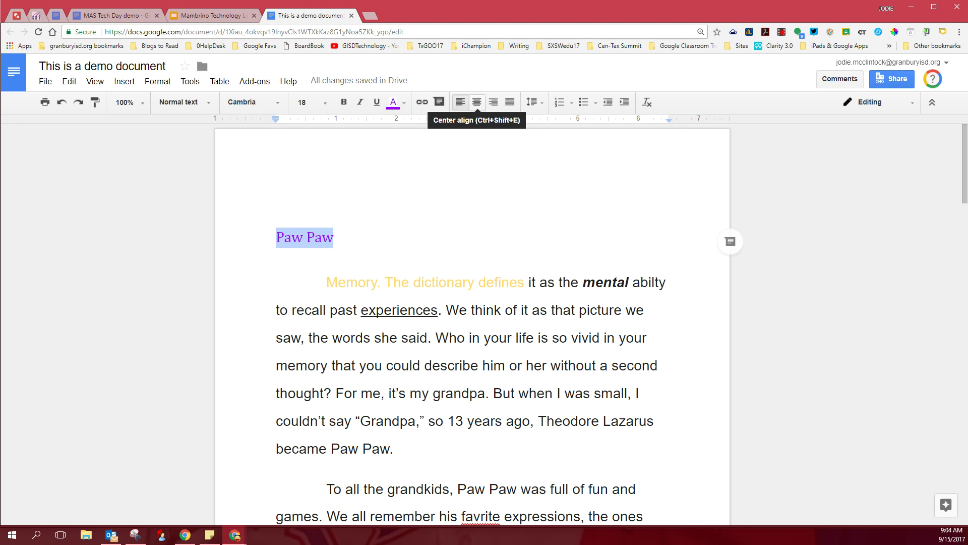
left_click(476, 102)
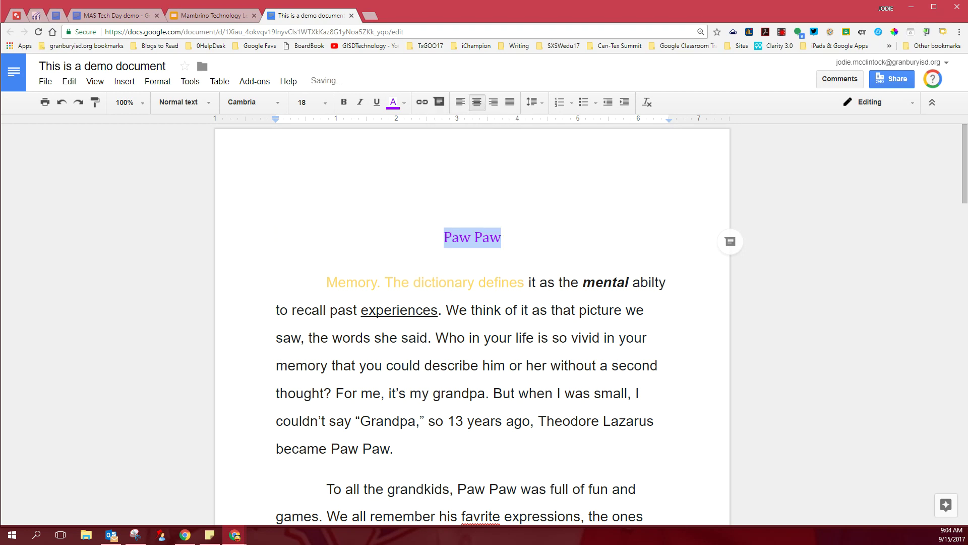
left_click(276, 196)
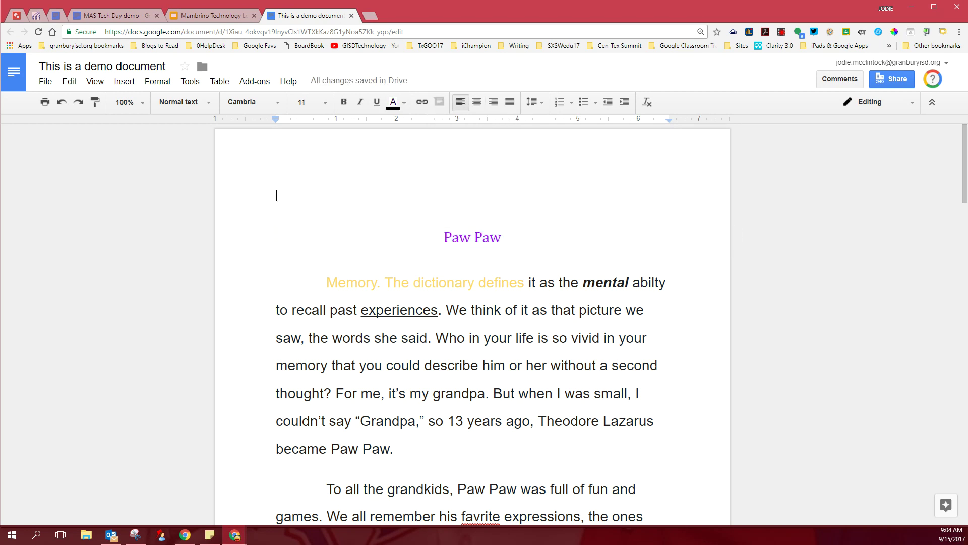
Add a new line in bold after the first paragraph reading "On our way"
left_click(478, 283)
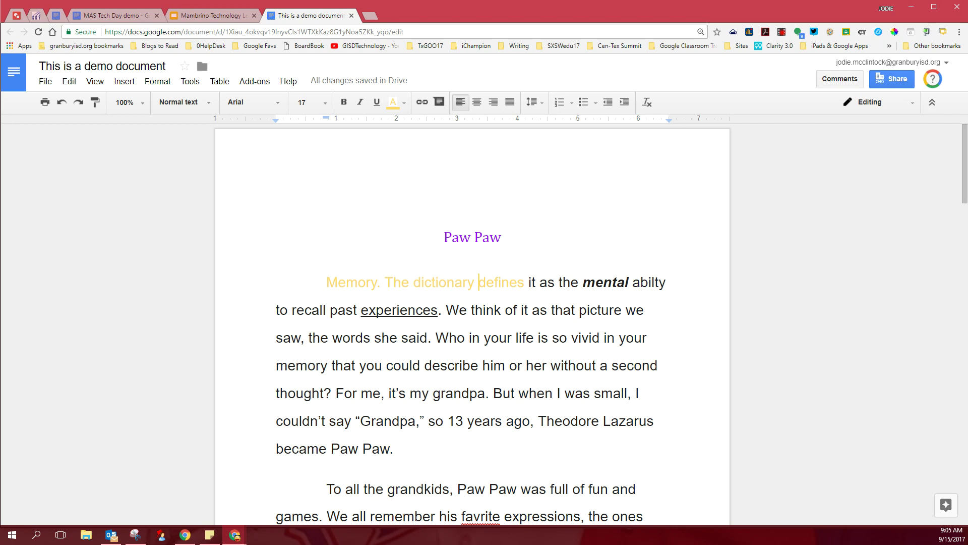
left_click(395, 448)
key("Return")
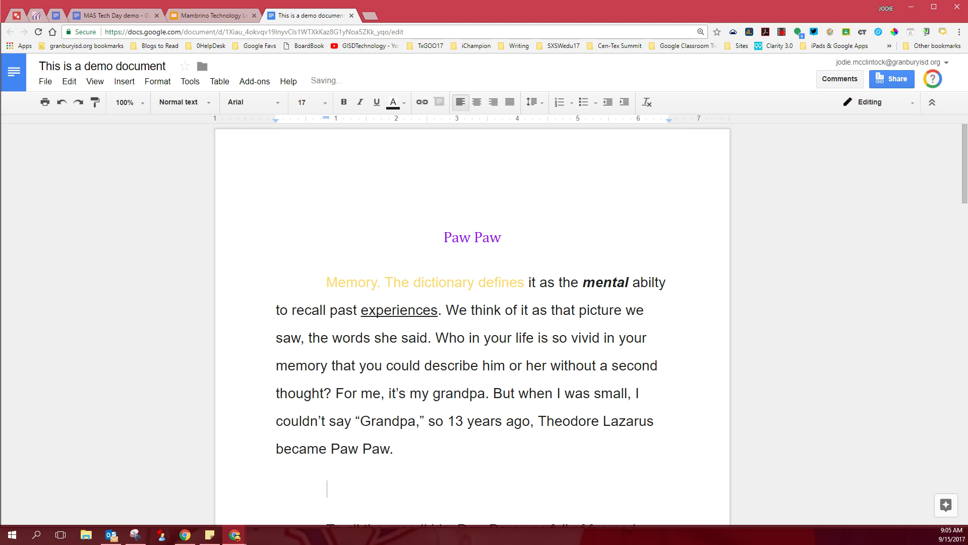
scroll(472, 353, "down", 2)
scroll(472, 332, "down", 1)
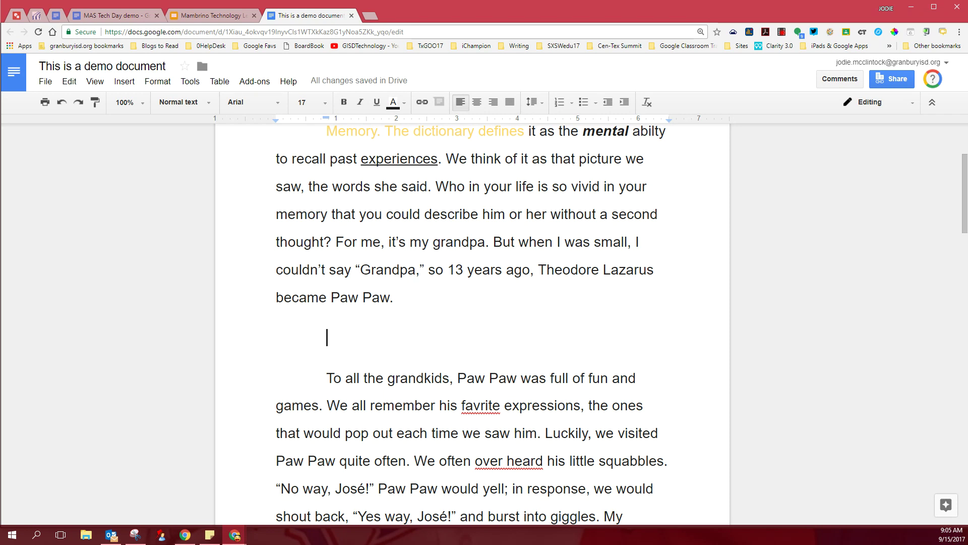
key("ctrl+b")
type("On")
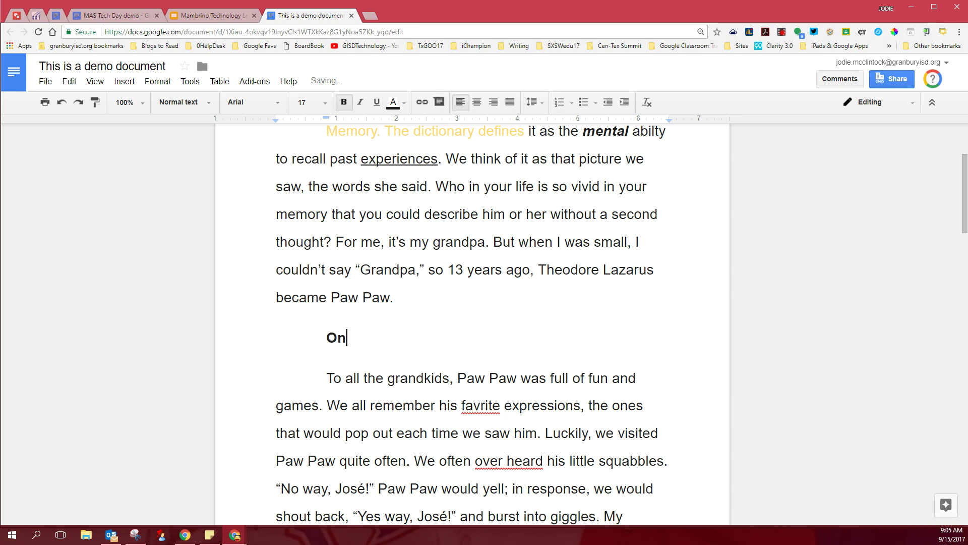
type(" our way")
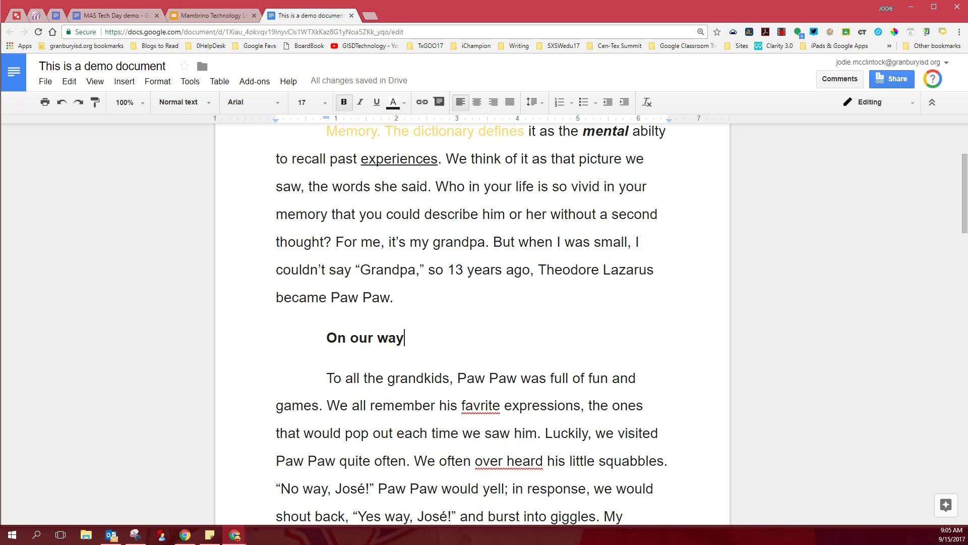
Continue the "On our way" line with "to Grandpa's house" in bold italic, followed by "for the day." in bold, italic and underline
key("ctrl+i")
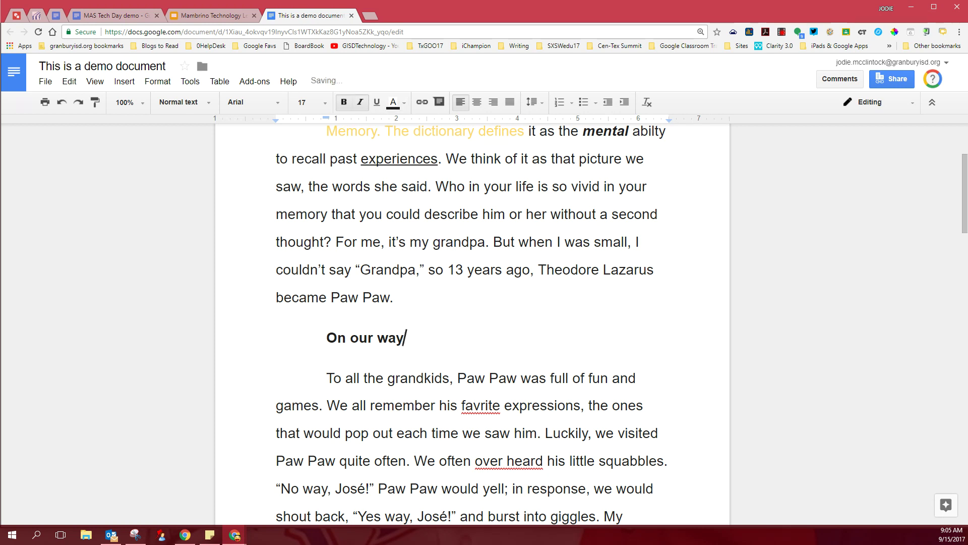
type("to Grandpa's house")
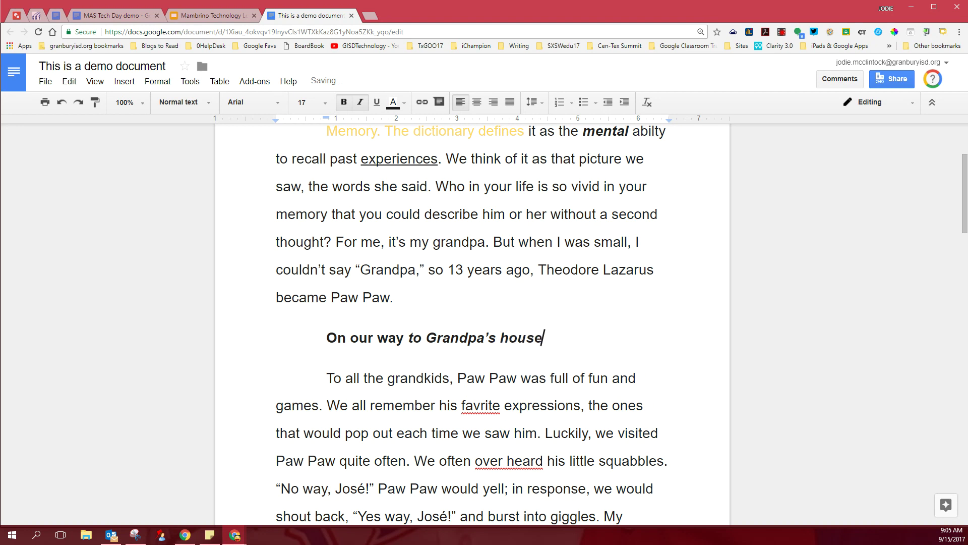
left_click(376, 101)
type("fo")
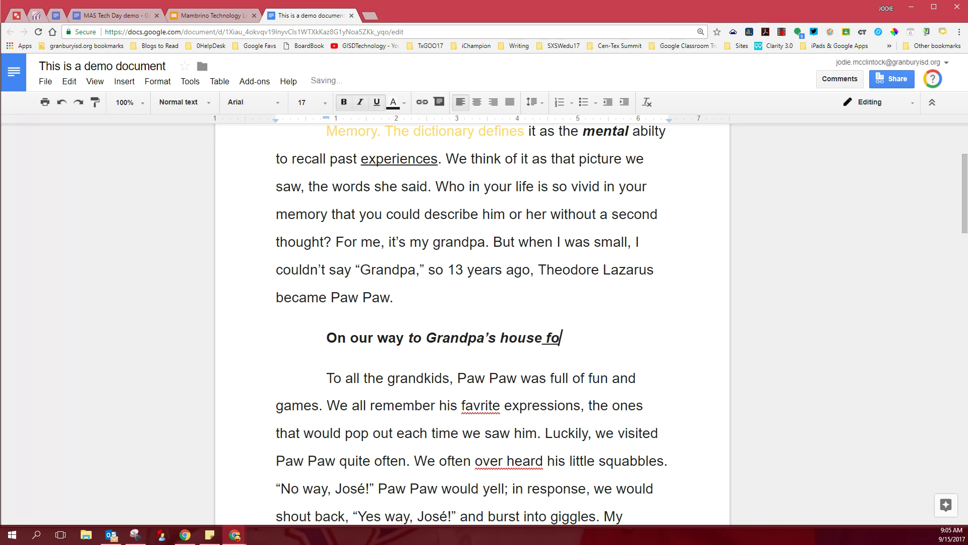
type("r the day.")
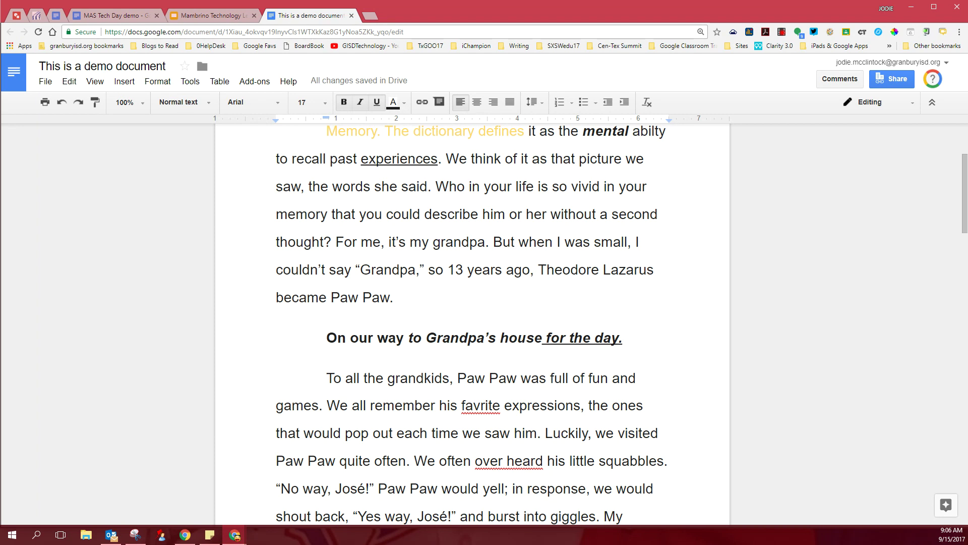
left_click(450, 378)
left_click_drag(451, 378, 387, 378)
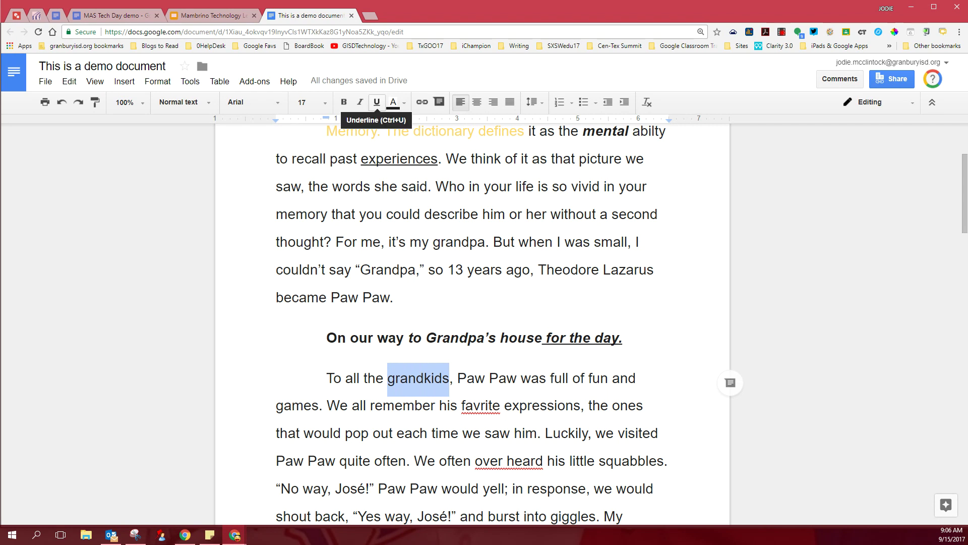
key("Left")
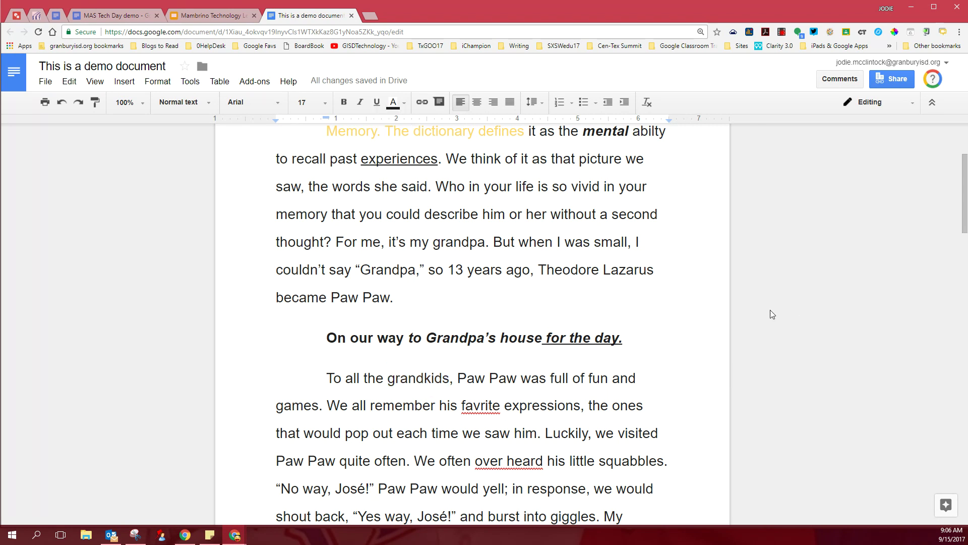